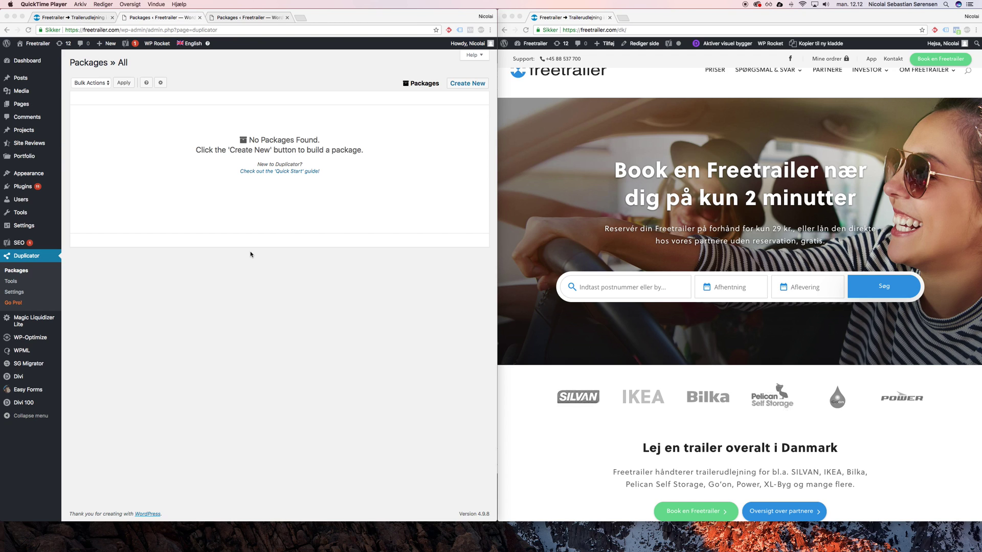
right_click(182, 199)
click(150, 176)
right_click(336, 238)
click(276, 235)
right_click(345, 299)
click(251, 288)
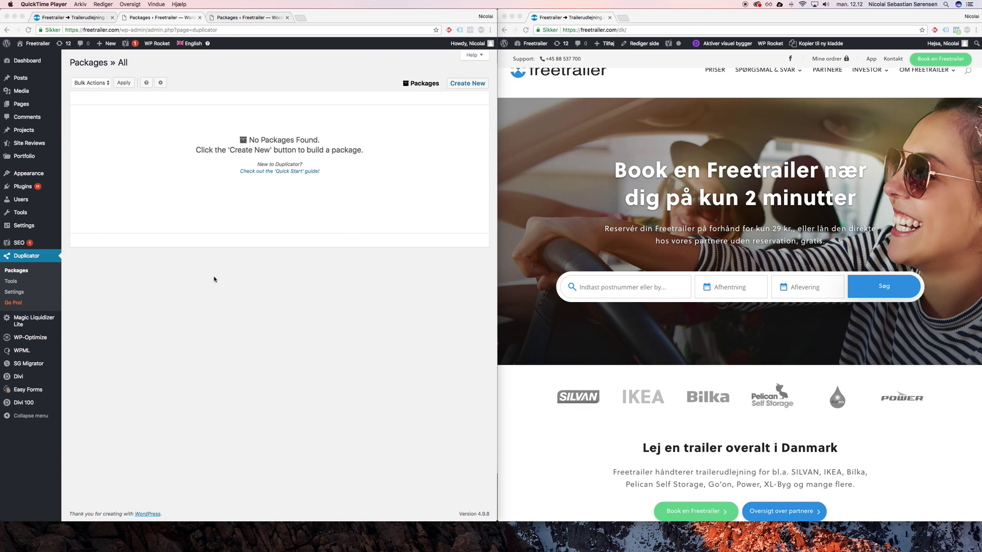
click(290, 287)
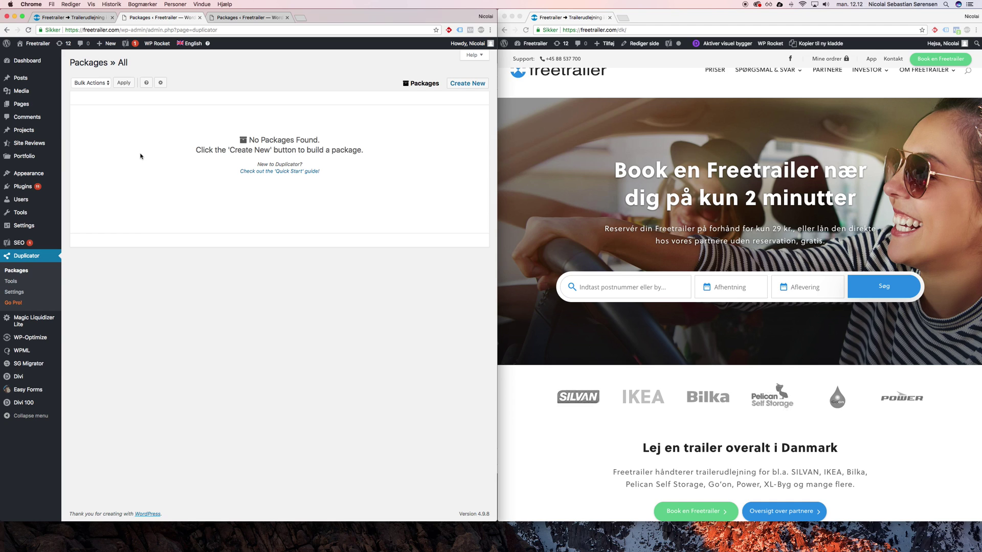
Create a new Duplicator package with the default setup and run its system scan
click(467, 83)
right_click(383, 286)
click(320, 268)
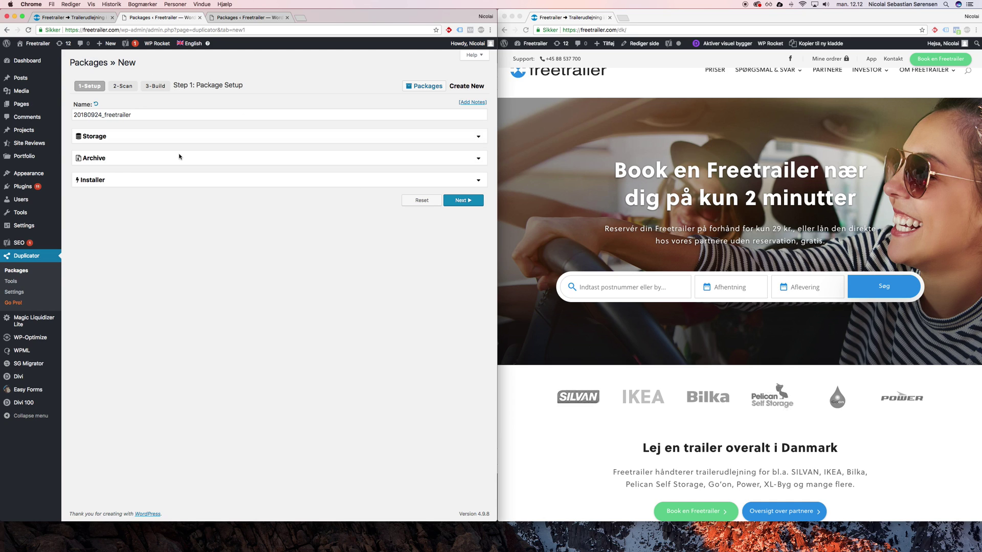
click(462, 201)
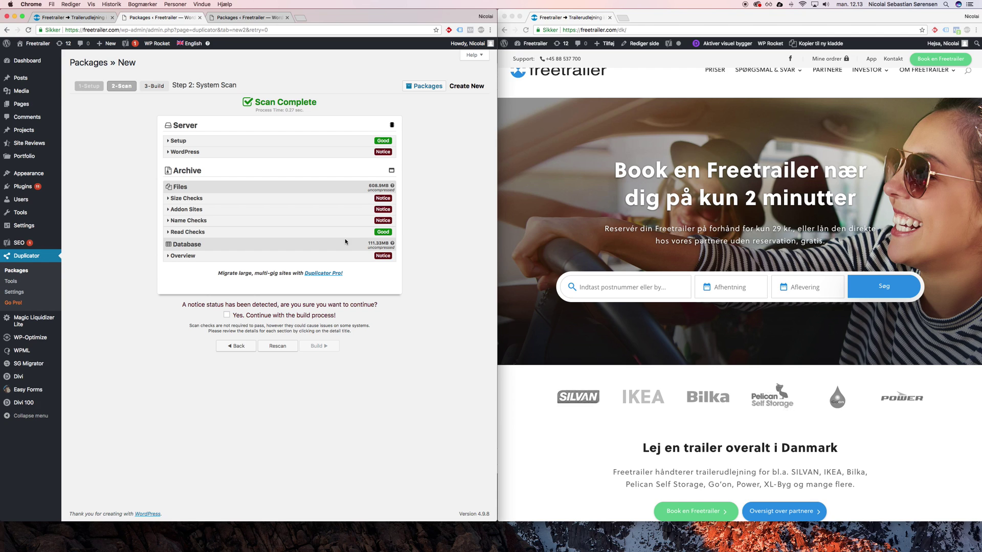
Review the WordPress notice in the Server scan results, including the Cache Path warning and the cache-clearing options of WP Rocket
click(255, 153)
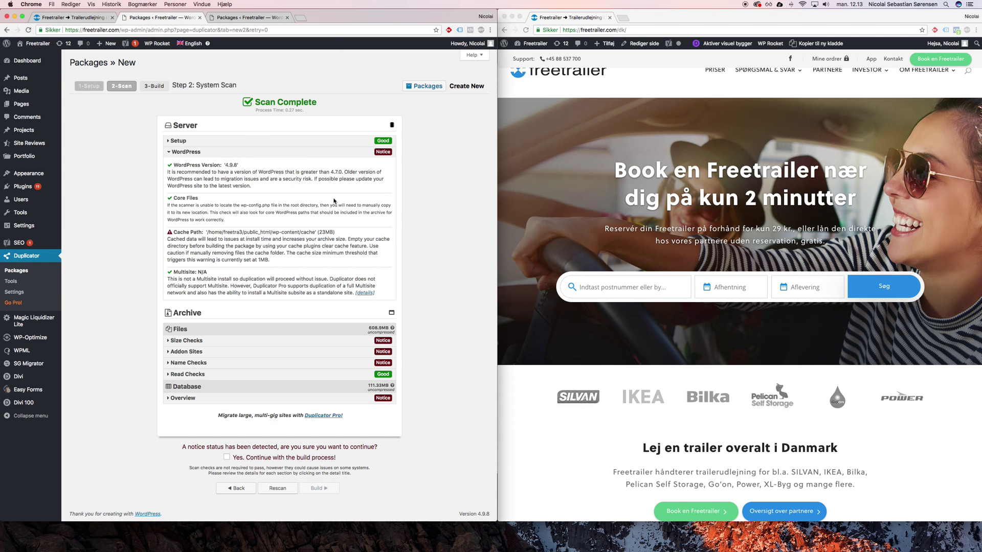
mouse_move(177, 233)
mouse_down()
mouse_move(346, 228)
mouse_move(169, 235)
mouse_up()
click(198, 236)
drag(352, 239, 161, 237)
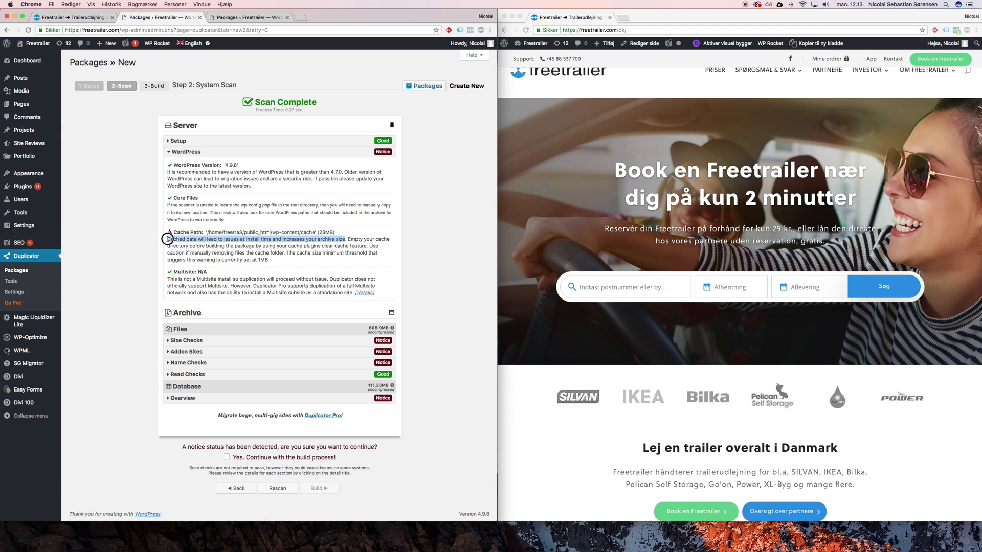
click(234, 246)
mouse_move(157, 44)
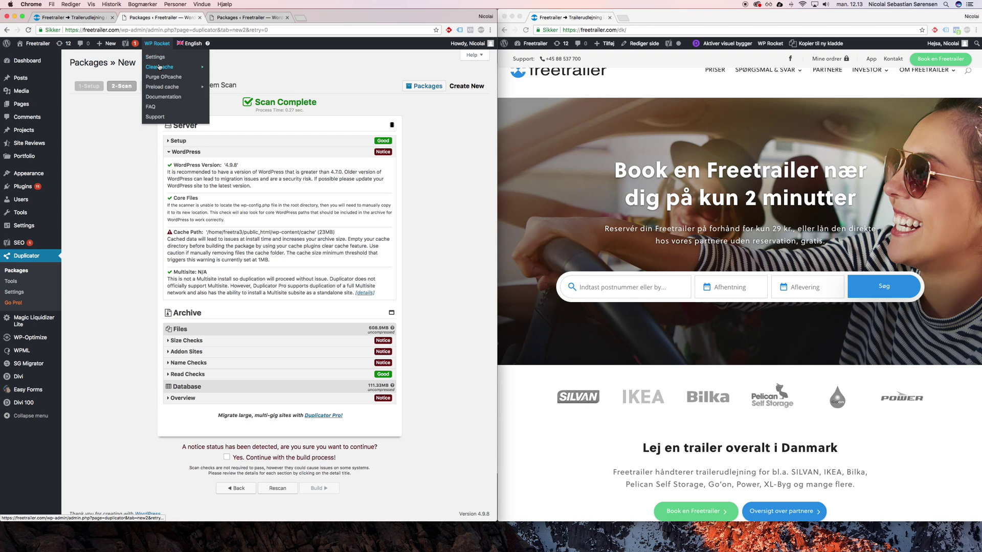
mouse_move(169, 67)
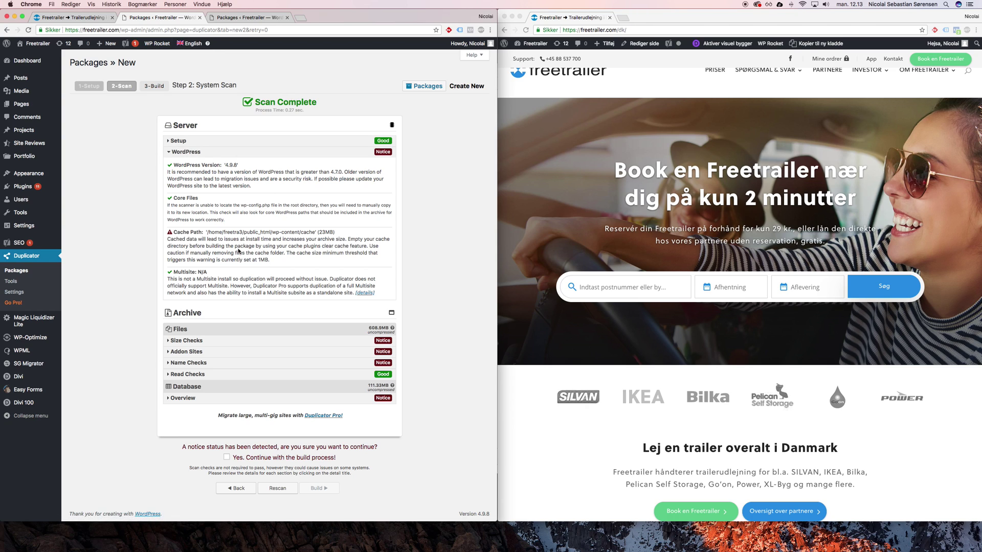
click(321, 152)
Expand the Size Checks and Addon Sites notices and mark the /freetrailer.biz/ directory for exclusion in the quick filters
click(231, 200)
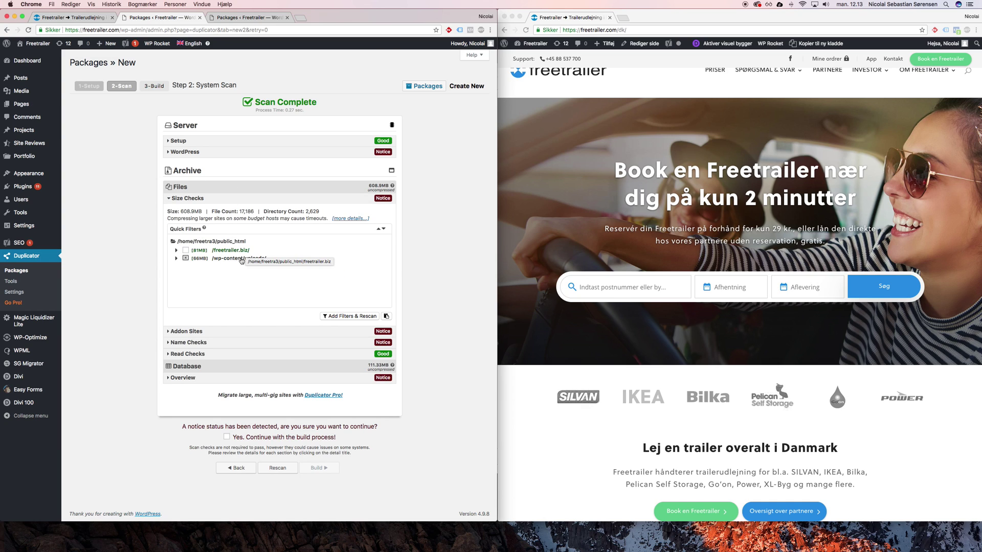
click(343, 335)
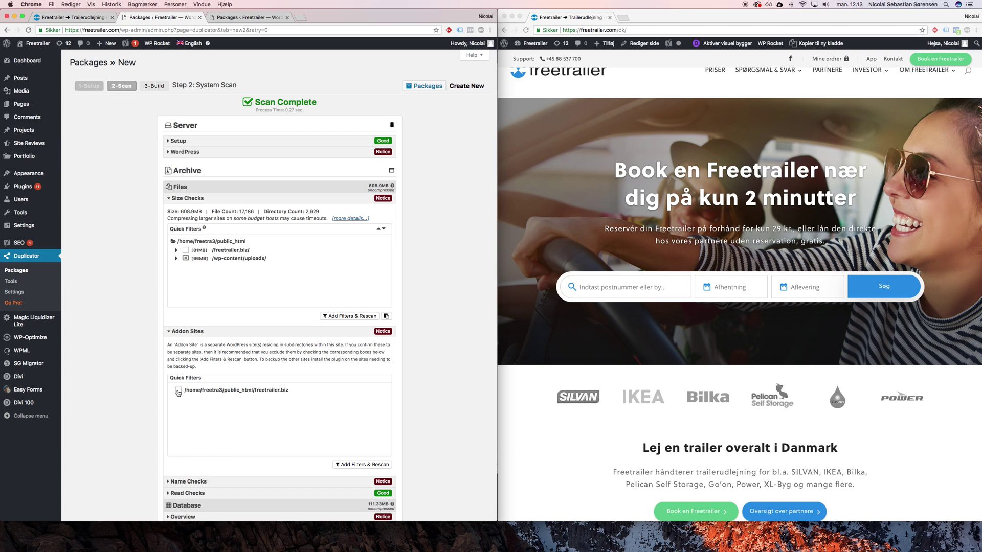
click(187, 251)
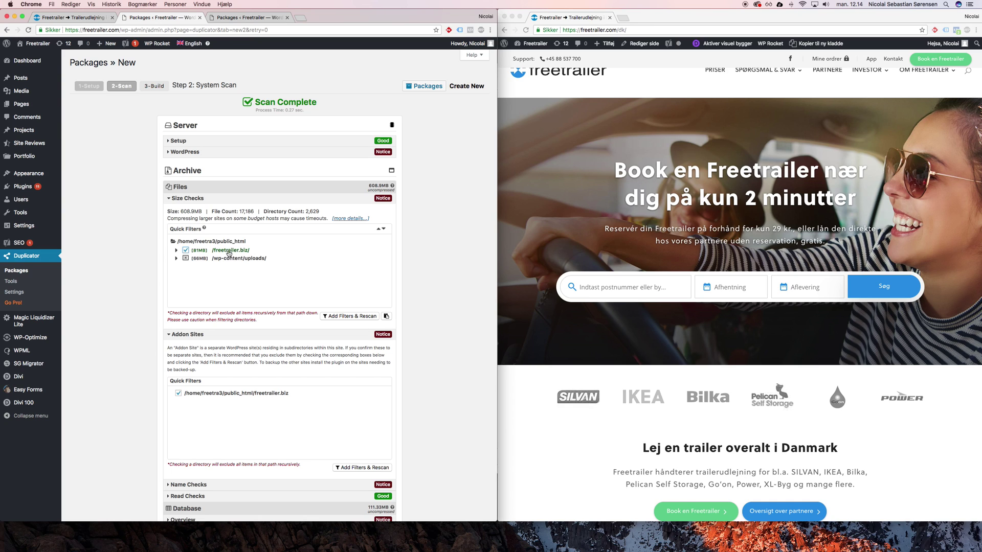
Examine the large files listed in /wp-content/uploads/ under Size Checks and collapse the Addon Sites details
click(177, 259)
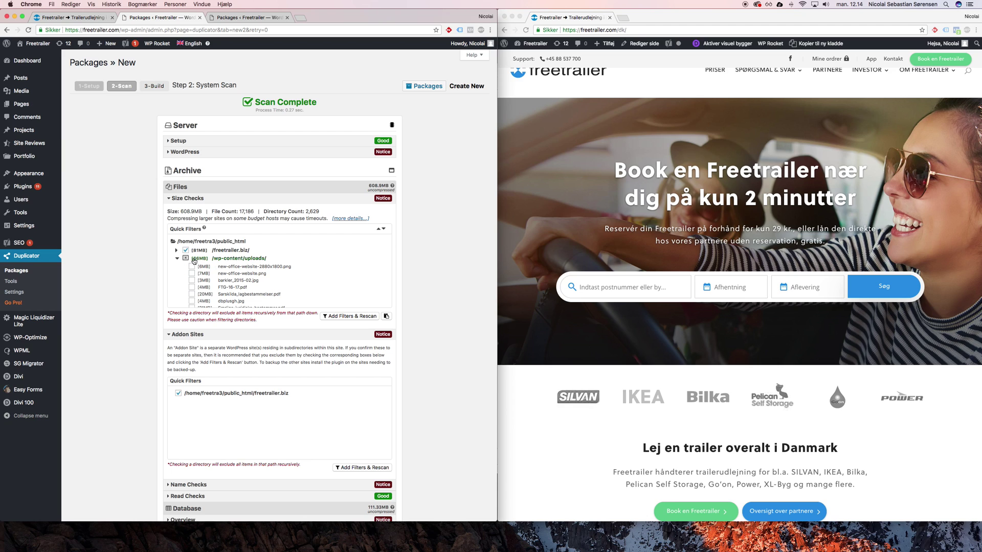
scroll(240, 263, down, 1)
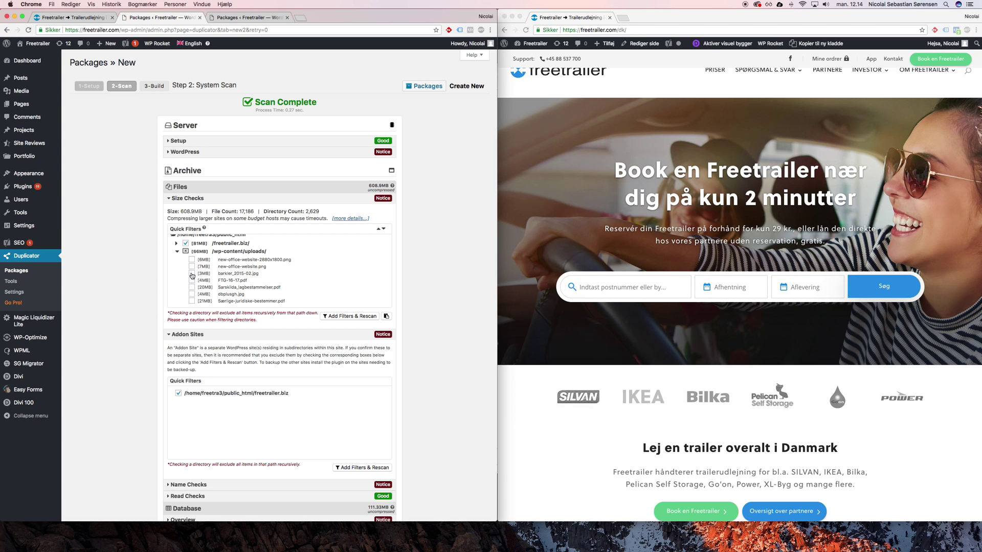
click(177, 252)
scroll(205, 292, down, 3)
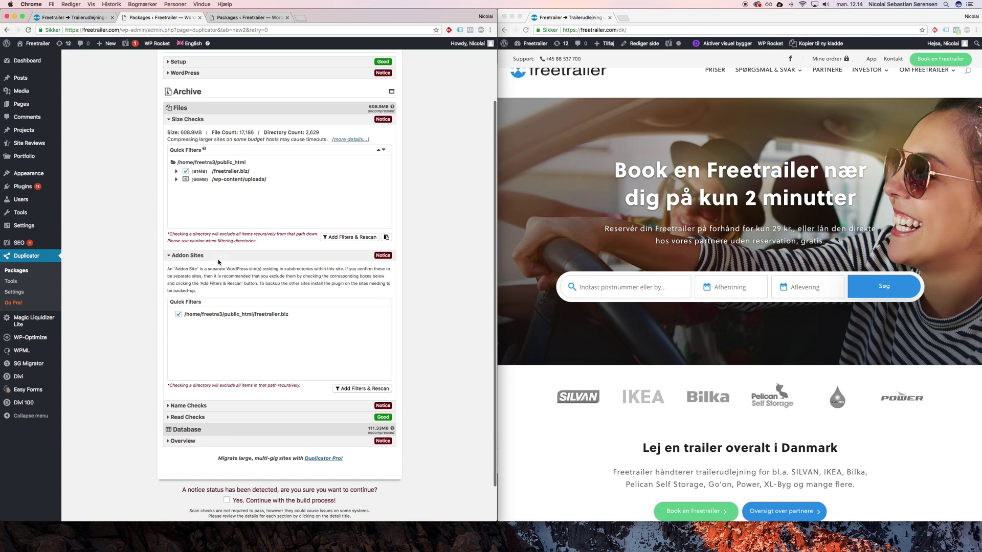
click(221, 254)
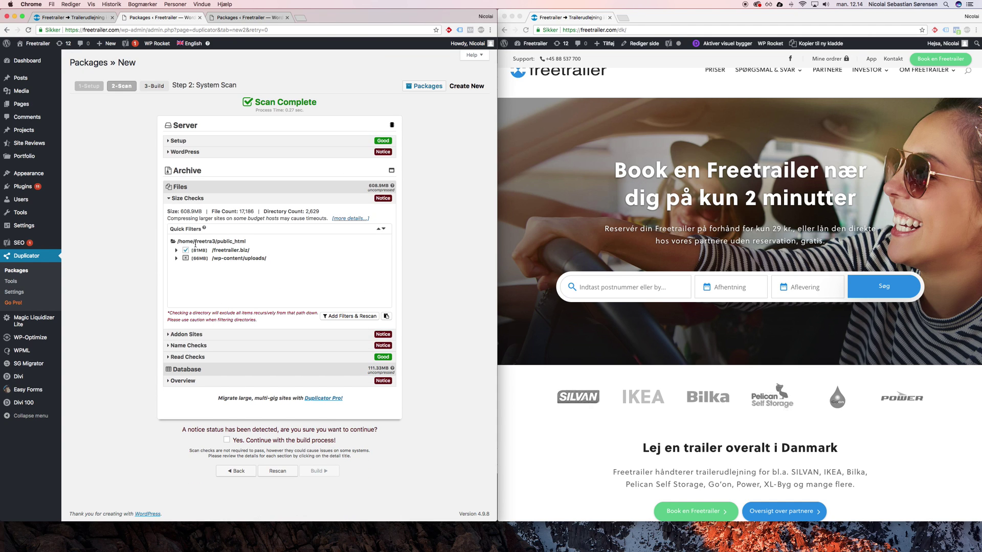
Examine the files in /wp-content/uploads/ that Name Checks flags for special characters
click(207, 348)
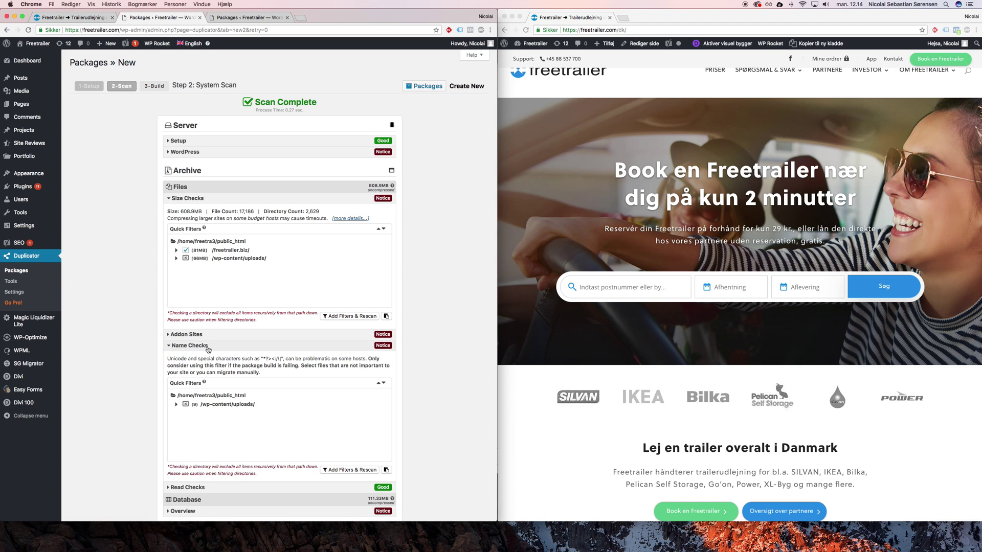
scroll(218, 358, down, 1)
click(177, 365)
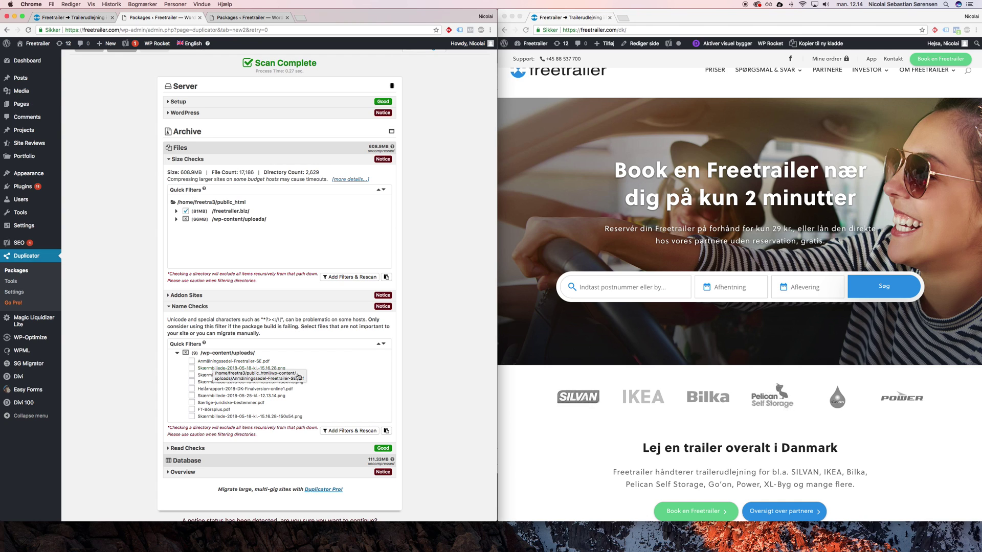
scroll(250, 387, down, 1)
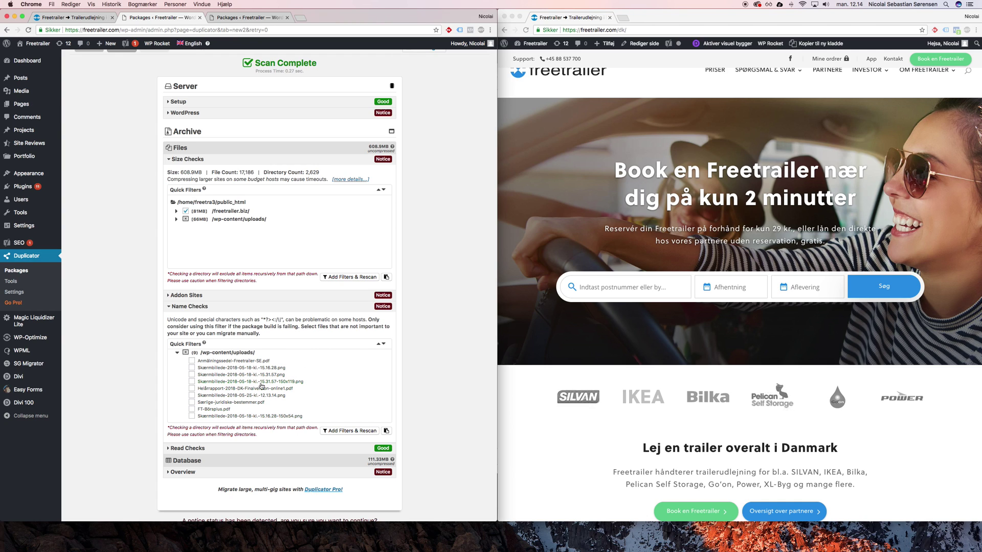
click(177, 354)
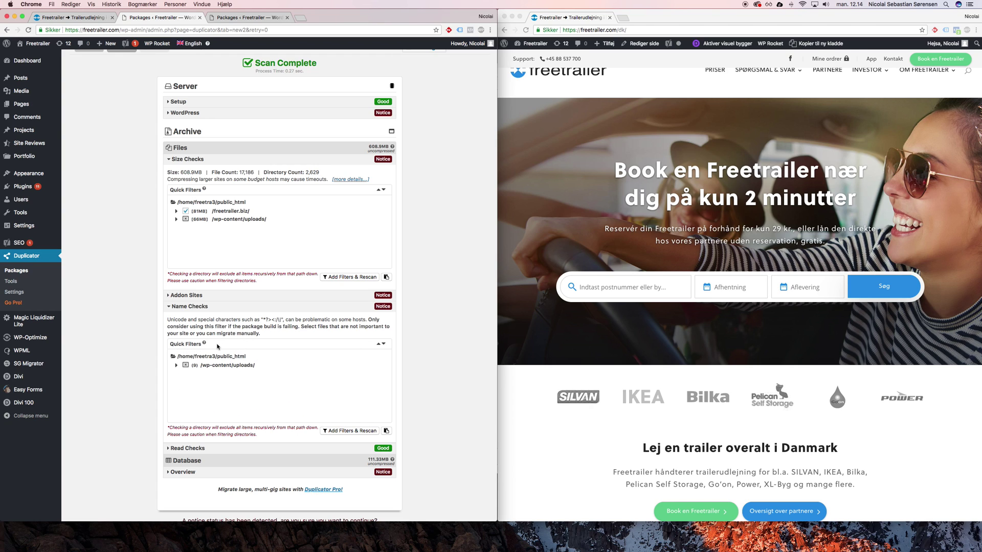
Review the Database overview notice, including its size thresholds, table details and optimization recommendations
scroll(283, 427, down, 1)
click(234, 464)
scroll(220, 399, down, 5)
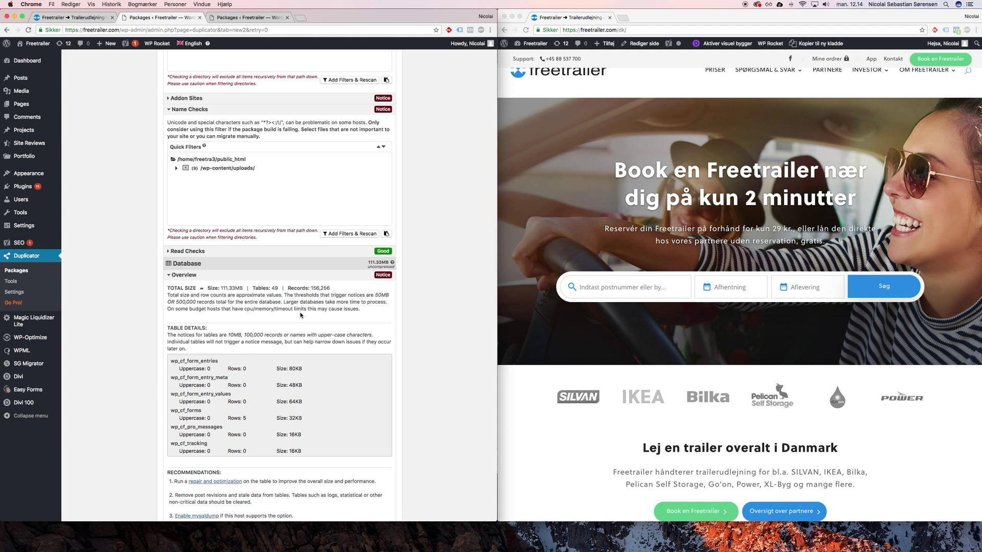
scroll(302, 318, down, 2)
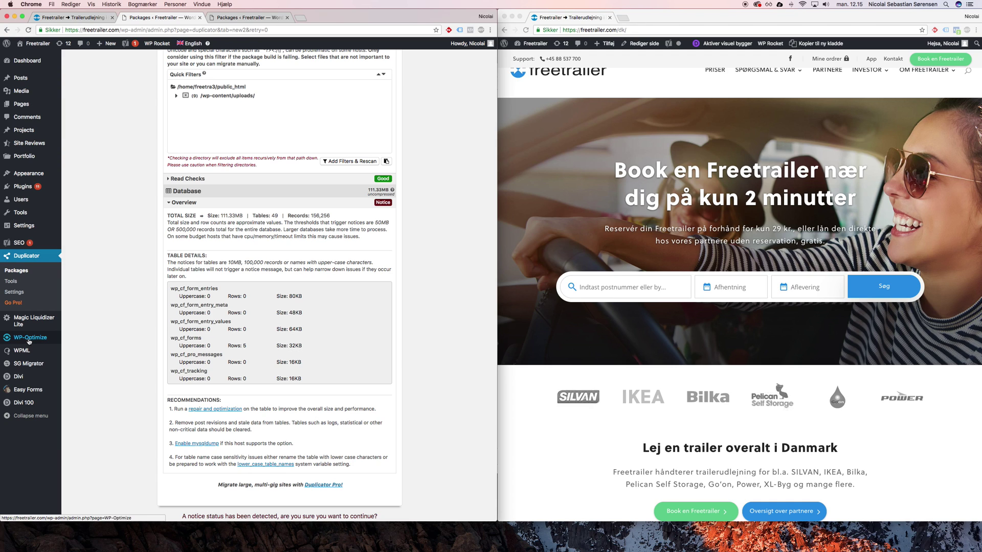
right_click(136, 386)
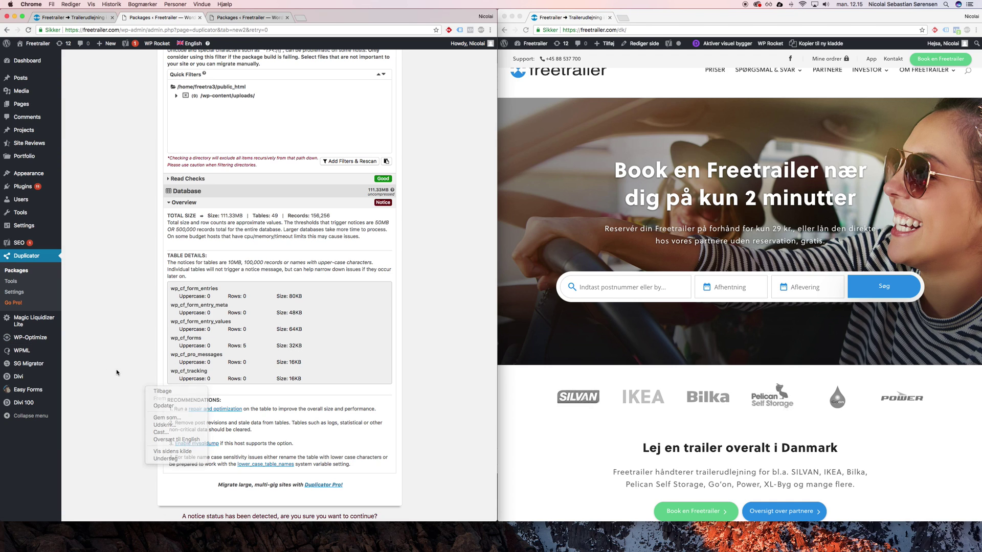
scroll(131, 379, down, 3)
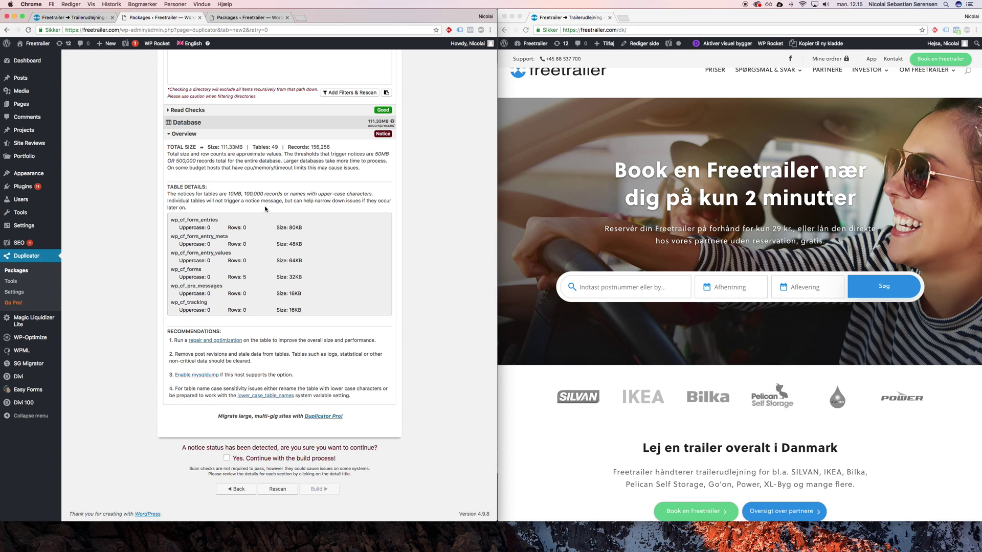
Agree to continue despite the scan notices and build the package
click(227, 458)
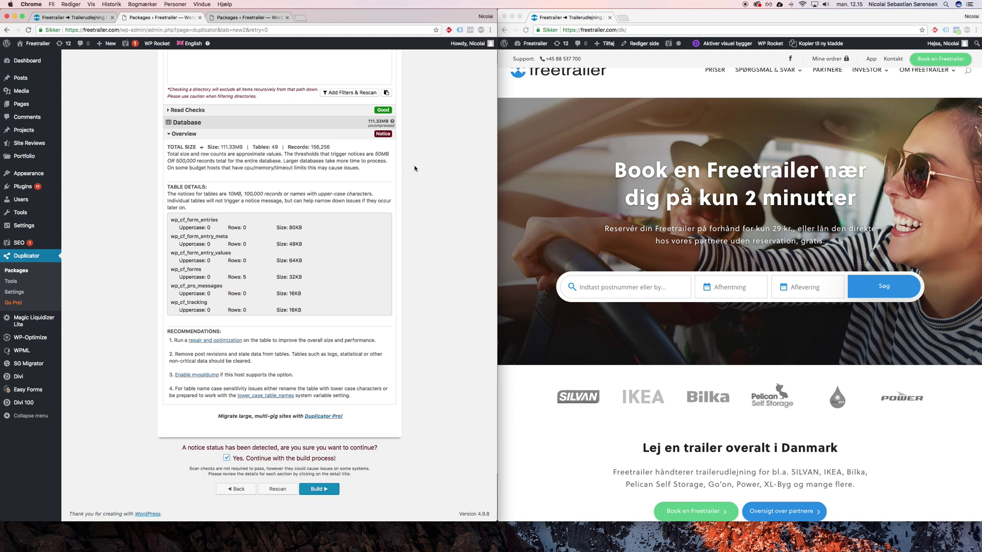
scroll(376, 136, up, 10)
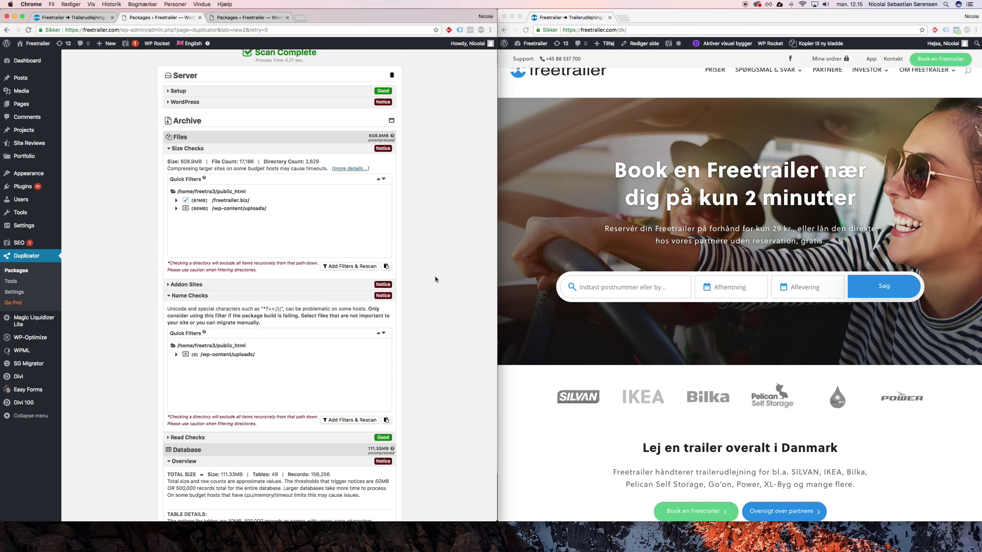
scroll(435, 280, down, 10)
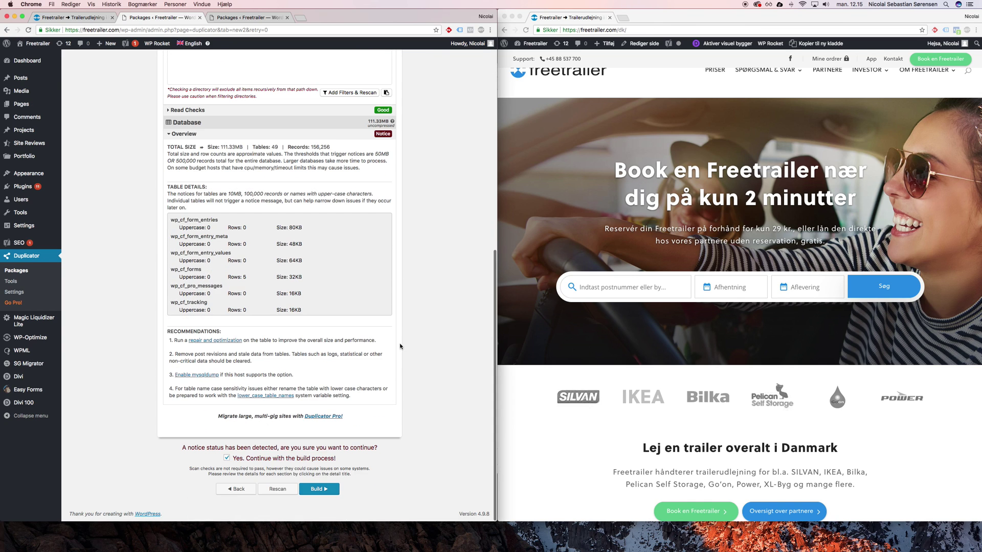
click(318, 489)
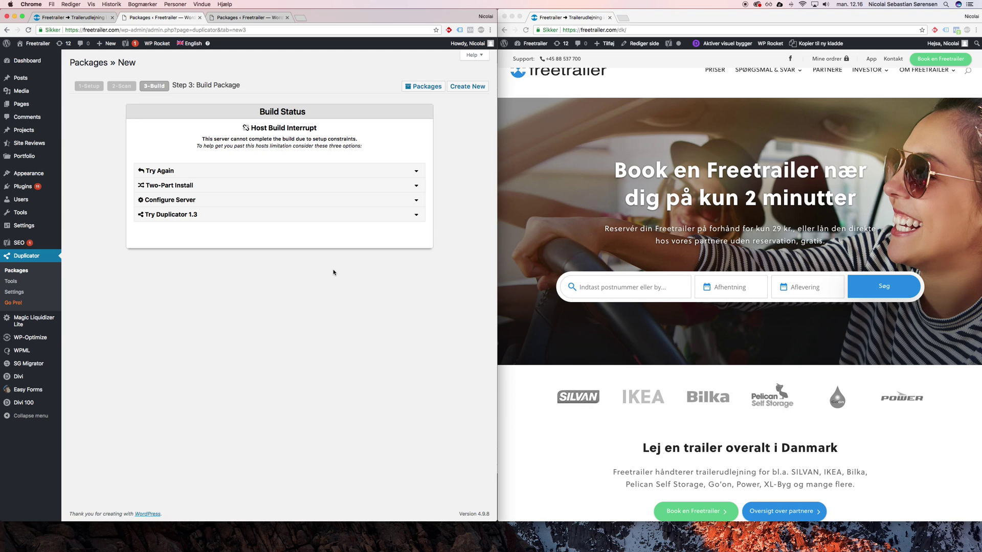
Read the build status message and inspect the runtime details of the Configure Server option
drag(259, 112, 295, 109)
click(295, 120)
drag(357, 140, 199, 138)
click(210, 143)
click(248, 200)
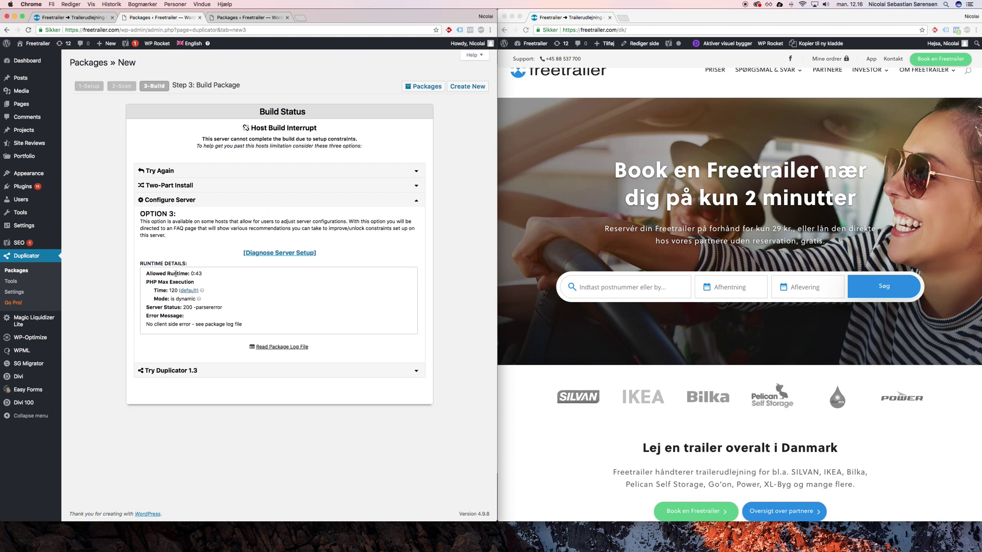
drag(197, 281, 151, 280)
click(156, 283)
right_click(301, 294)
click(267, 301)
Look over the Two-Part Install and Try Again options and collapse them again
click(208, 186)
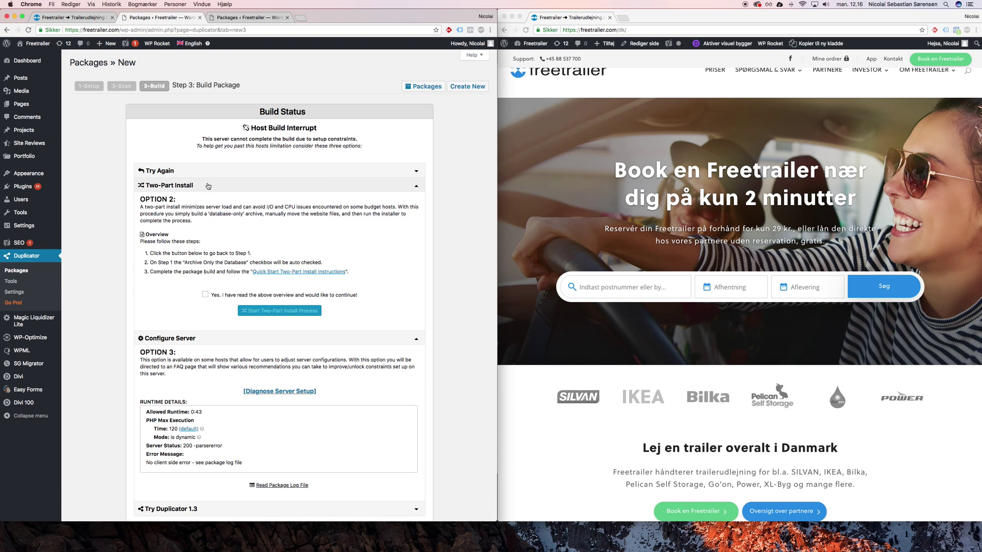
click(208, 186)
click(211, 174)
click(211, 173)
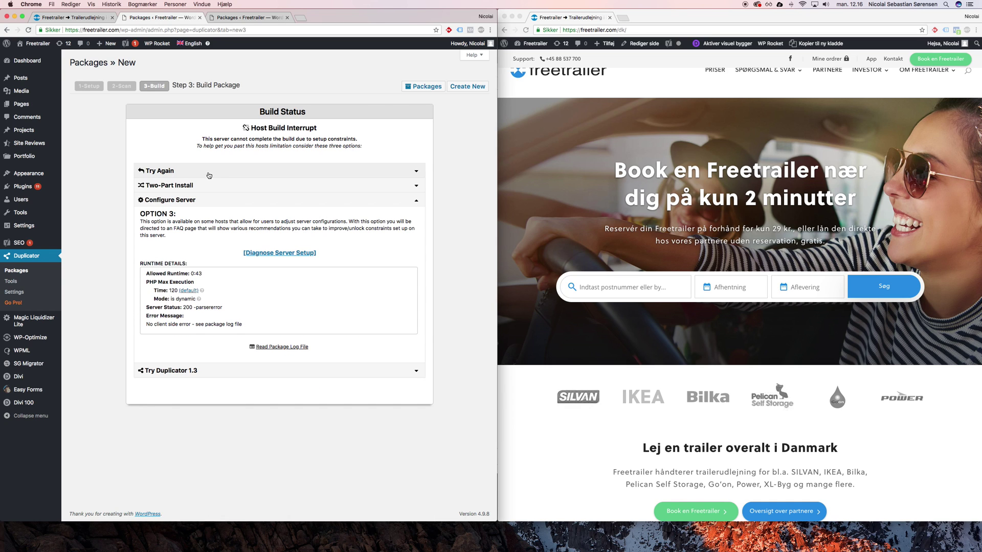
Open the Duplicator package list in a new browser tab and switch to it
right_click(21, 273)
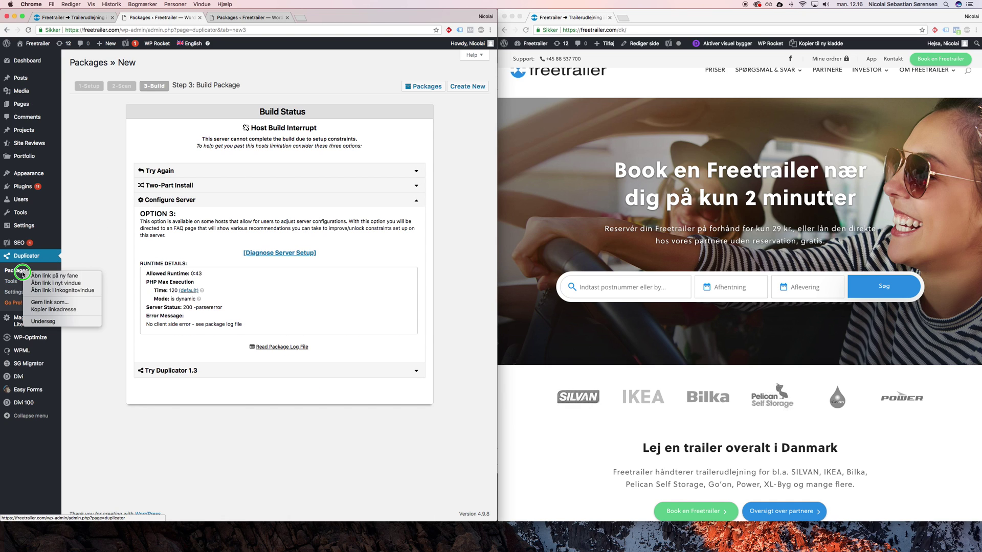
click(51, 276)
click(233, 17)
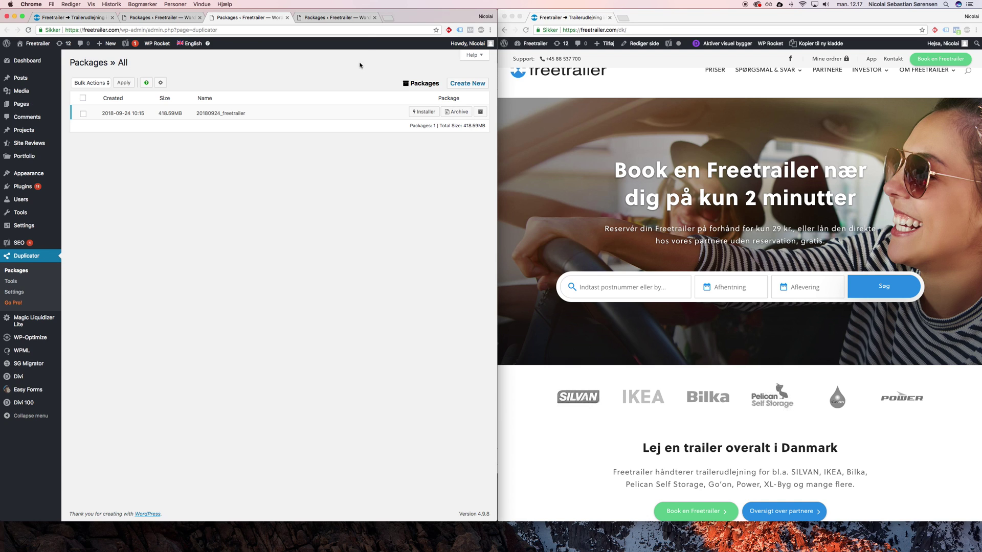
click(387, 18)
text(siteground.com)
key(super+a)
click(455, 17)
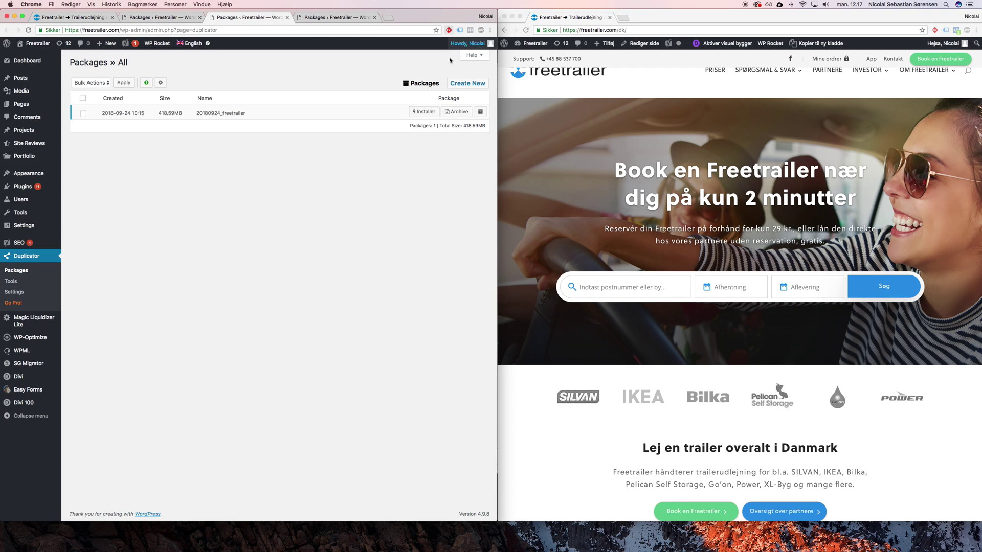
right_click(329, 233)
click(230, 164)
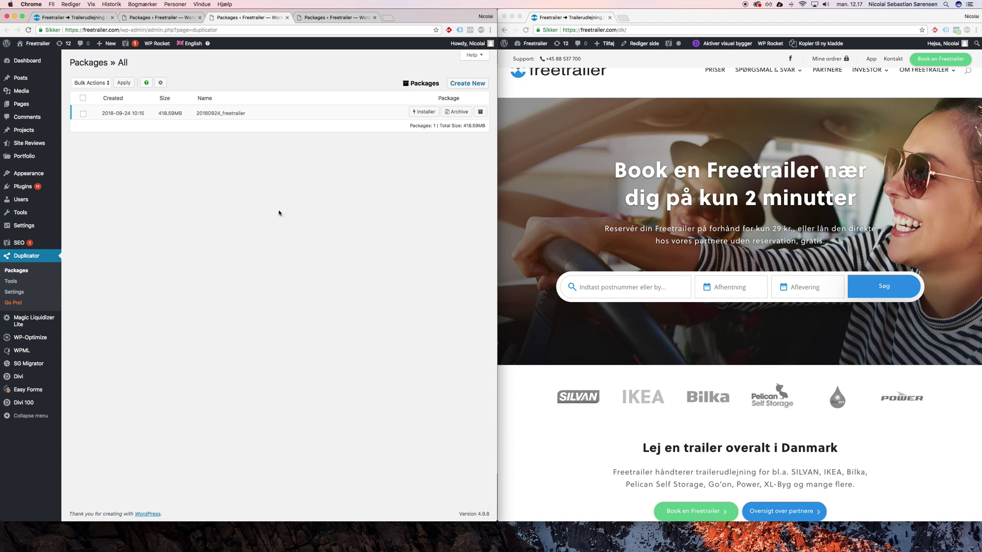
Enter the address freetrailer.com/installer.php in a new browser tab
click(389, 19)
text(freetrailer.com)
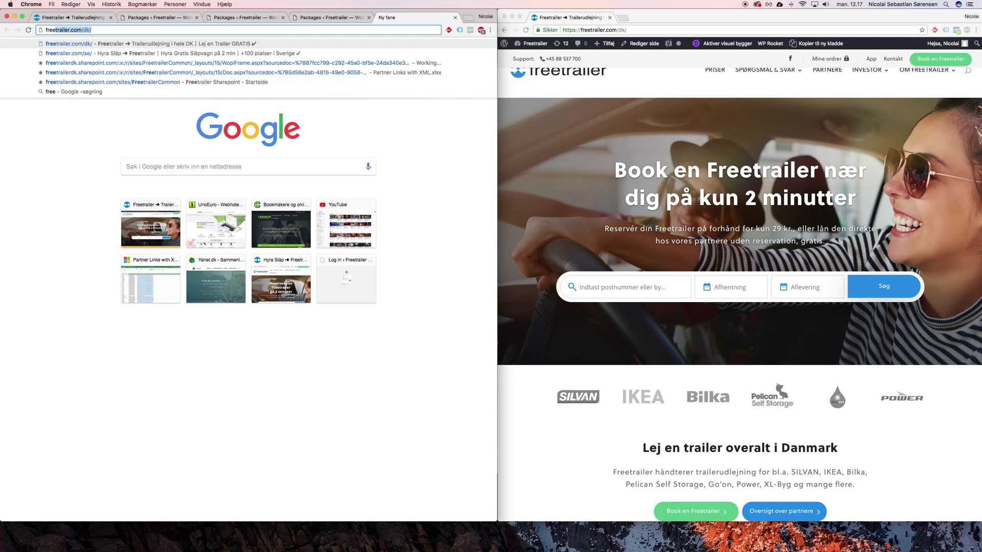
text(/installer.php)
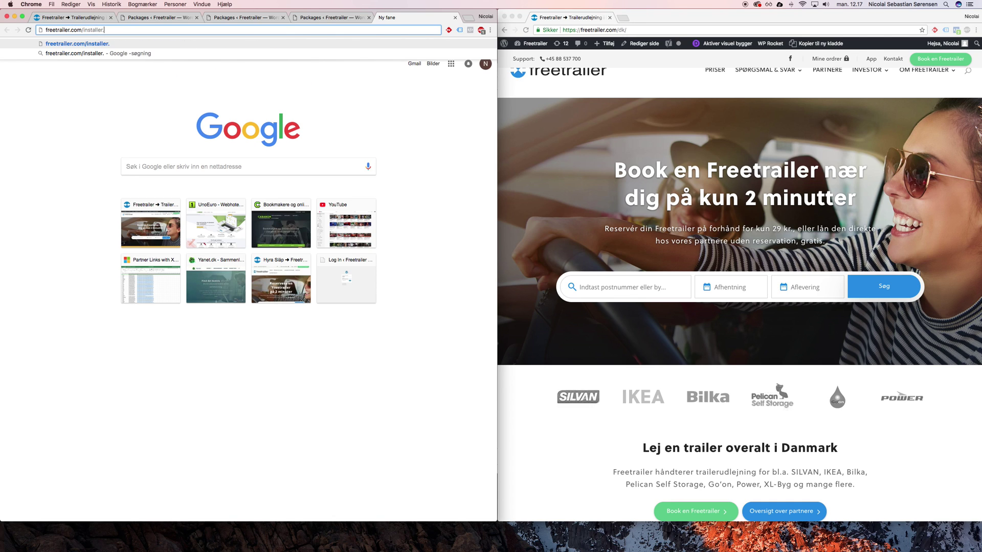